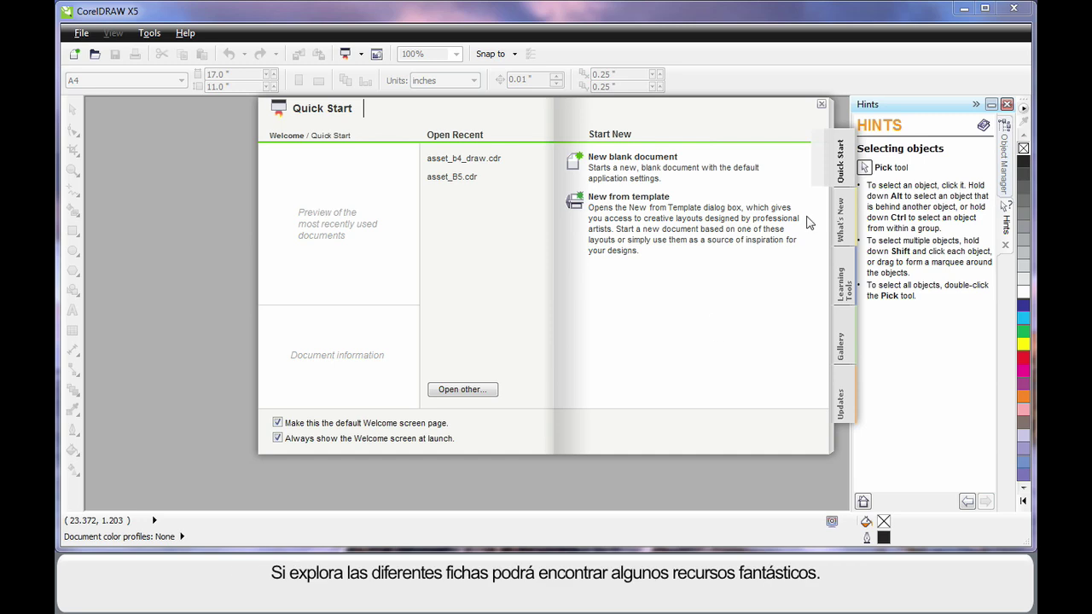
Browse the welcome screen's Learning Tools and Gallery pages, then return to Quick Start.
click(843, 288)
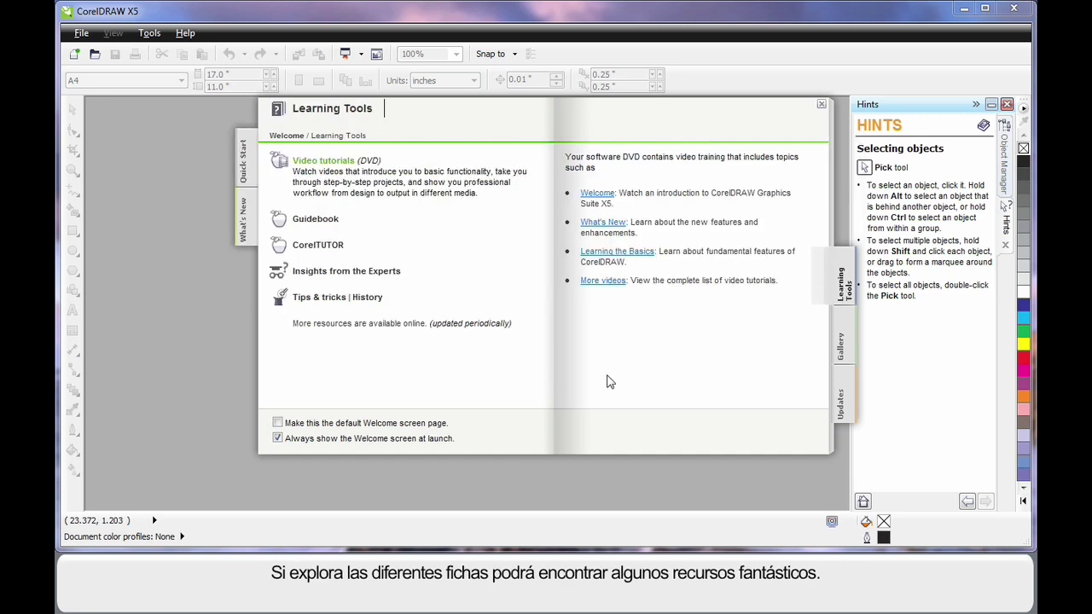
click(841, 346)
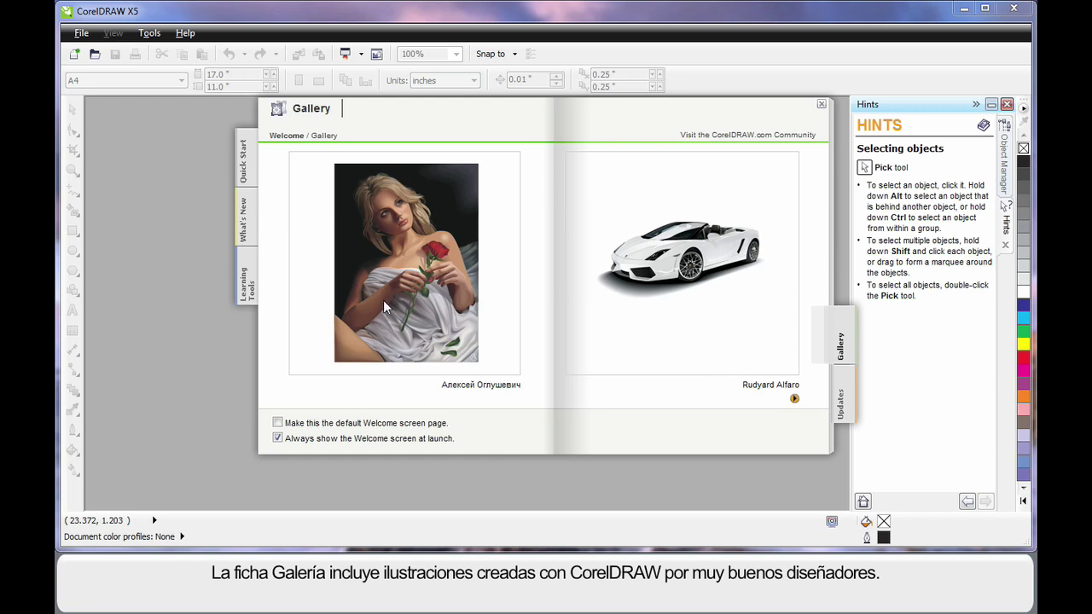
click(243, 161)
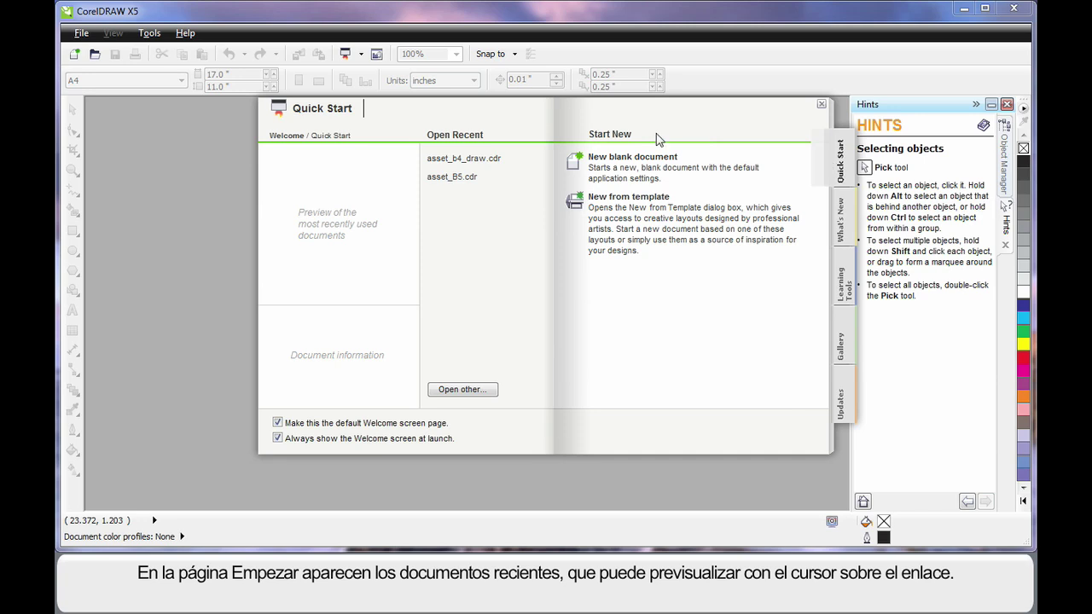
mouse_move(467, 161)
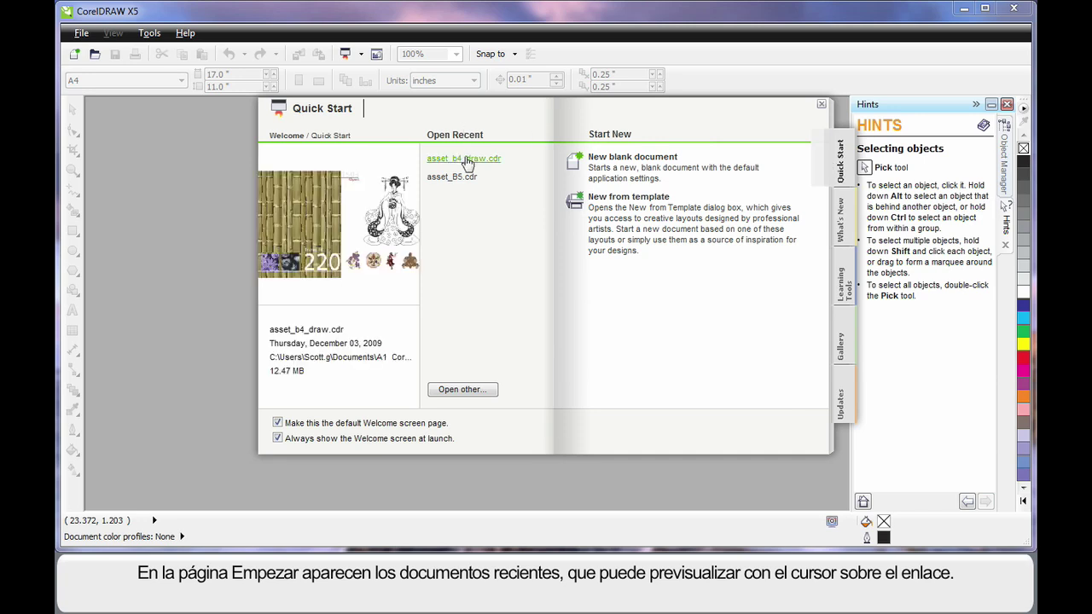
mouse_move(461, 181)
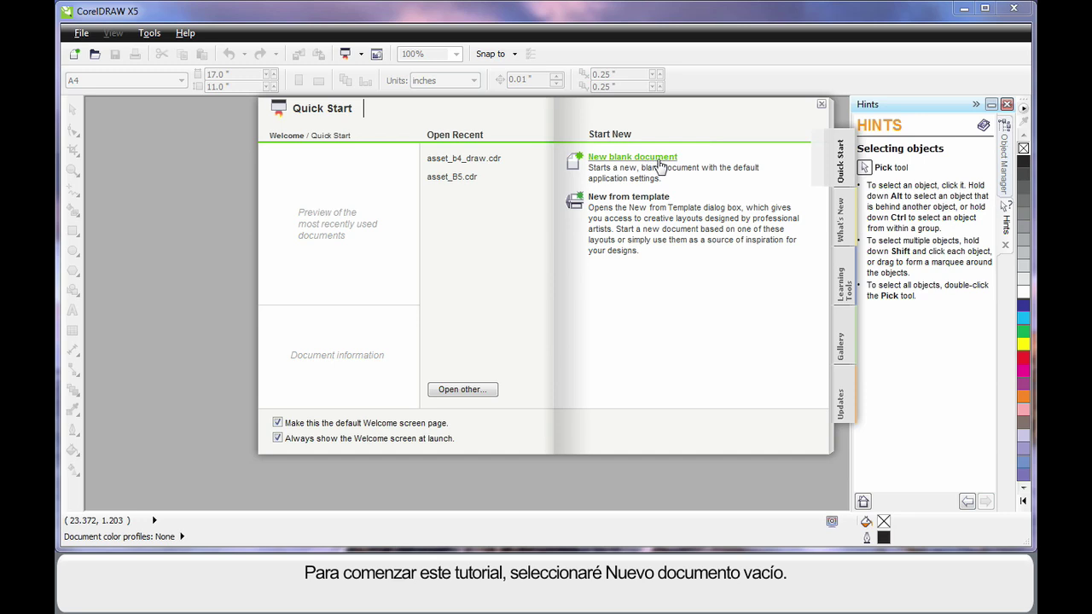
Create a new blank A4 document, keeping the CorelDRAW default preset.
click(659, 165)
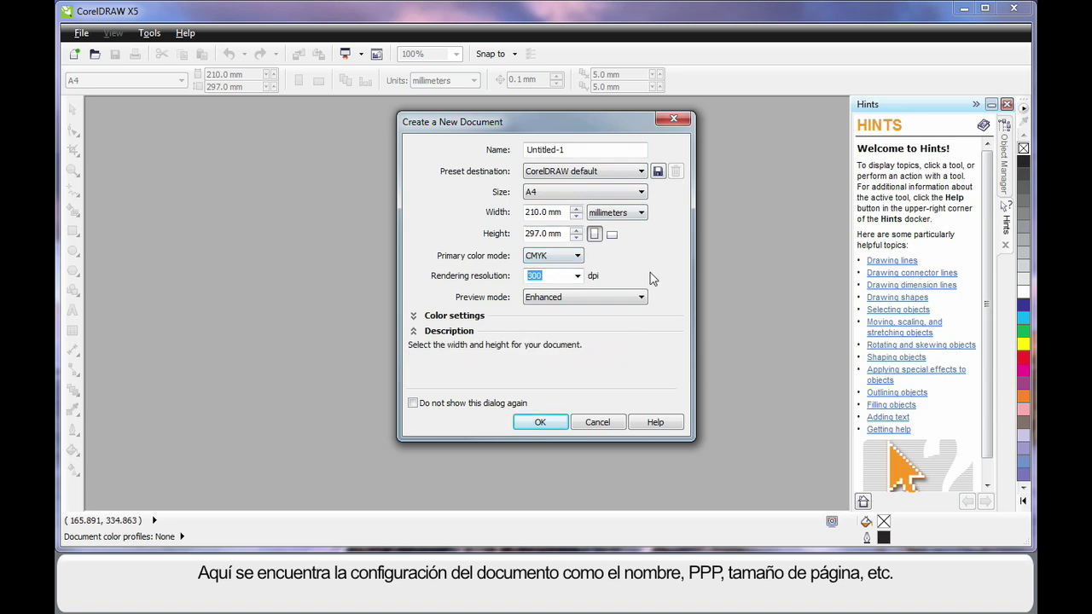
click(640, 171)
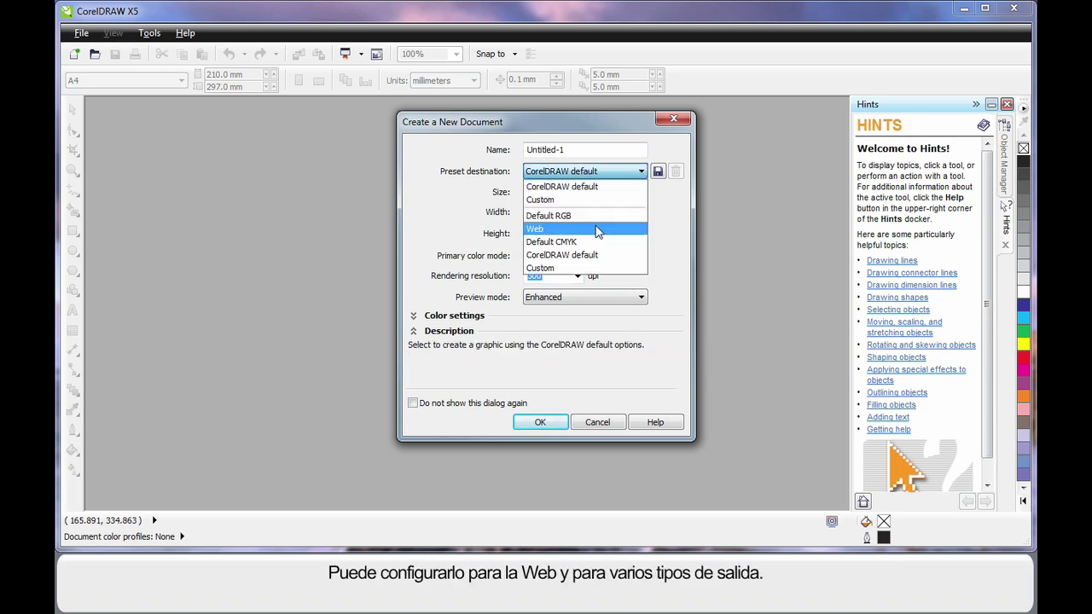
click(676, 236)
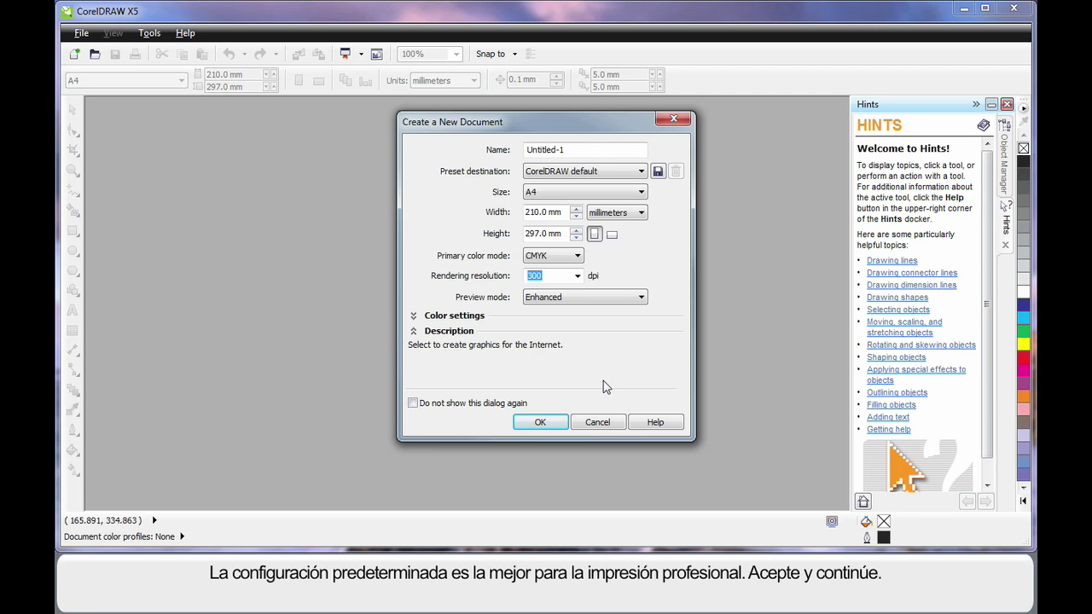
click(540, 424)
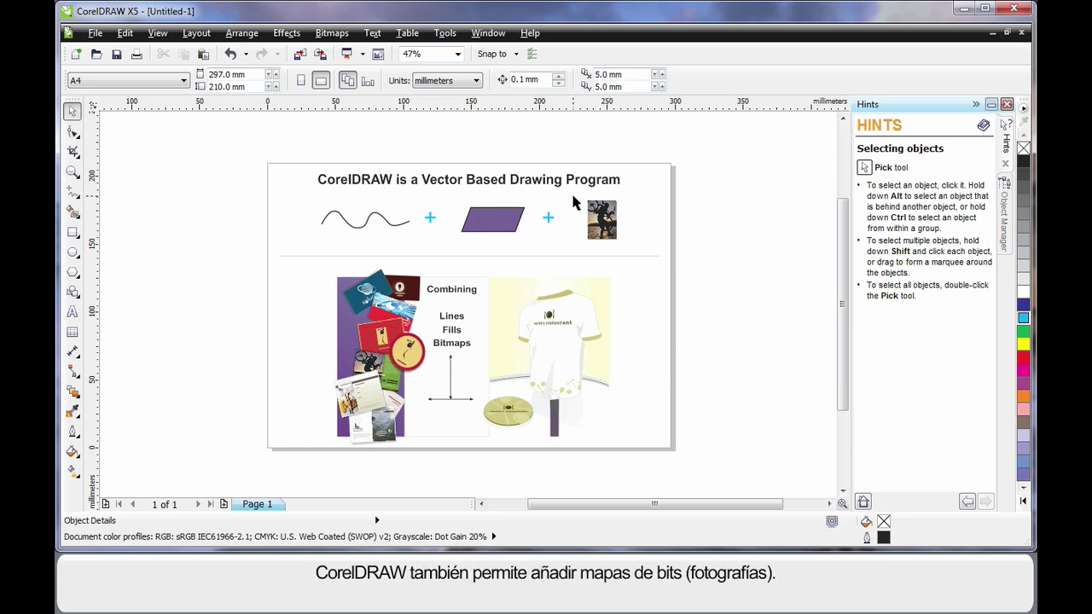
Select the photo bitmap to the right of the parallelogram in the header row.
click(610, 219)
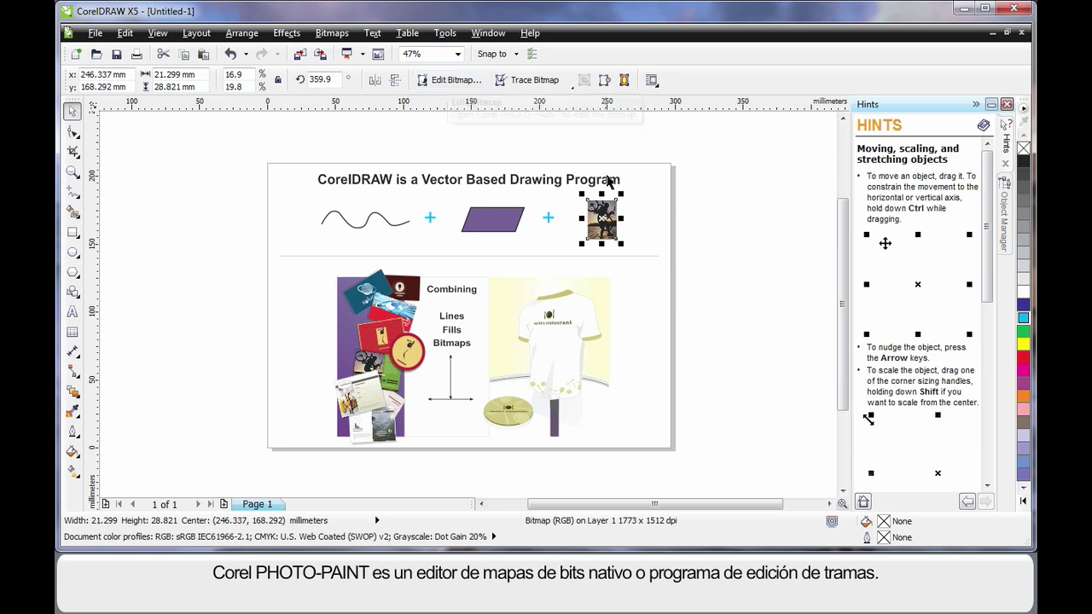
Deselect the photo bitmap by clicking an empty area of the page.
click(681, 360)
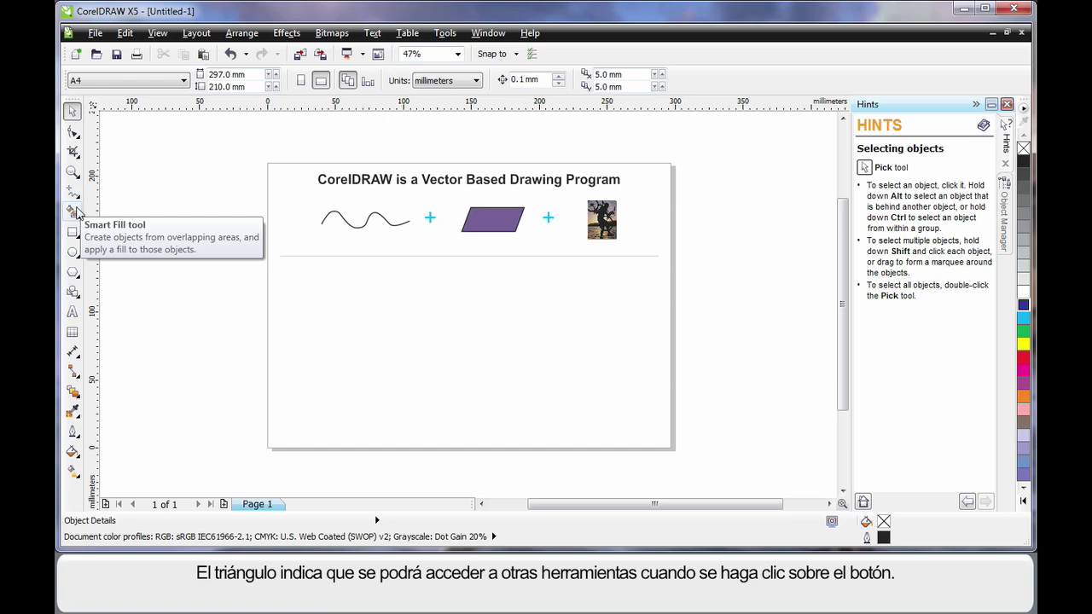
Choose the Freehand tool (F5) from the toolbox's Curve flyout.
click(78, 161)
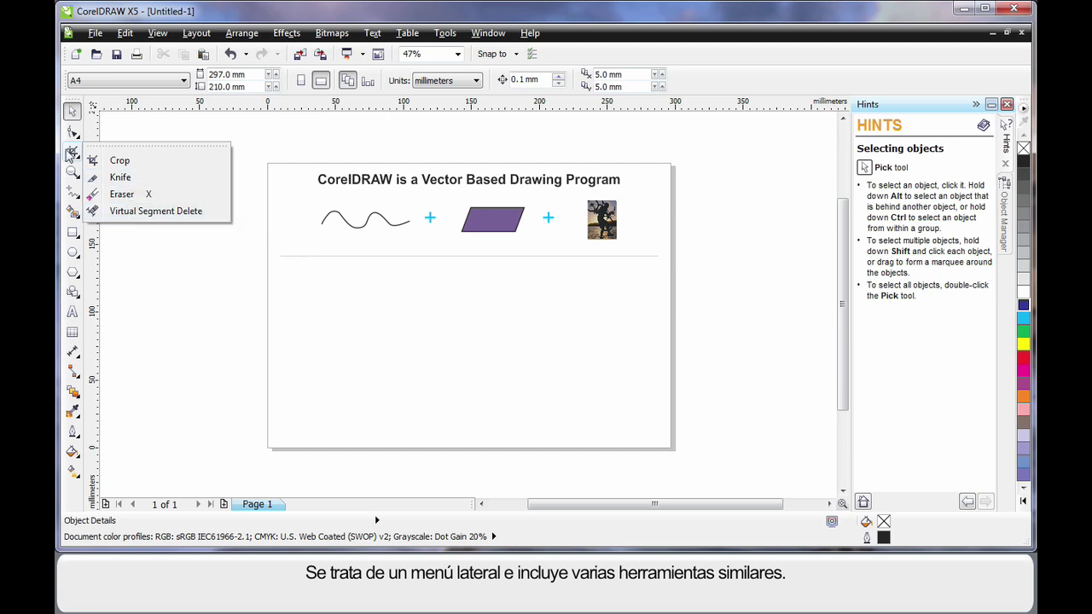
click(73, 196)
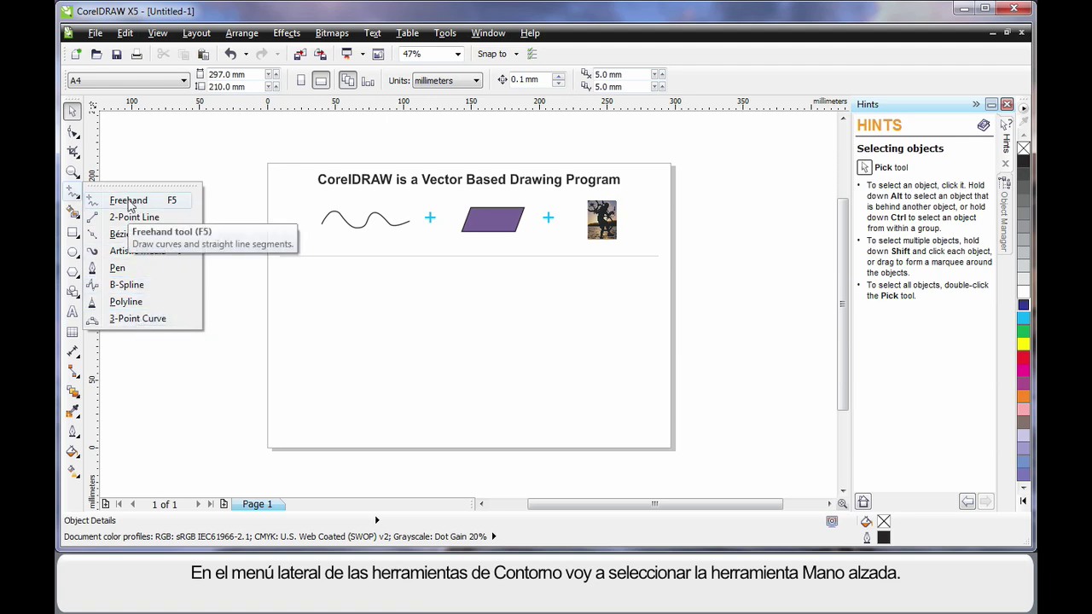
click(128, 203)
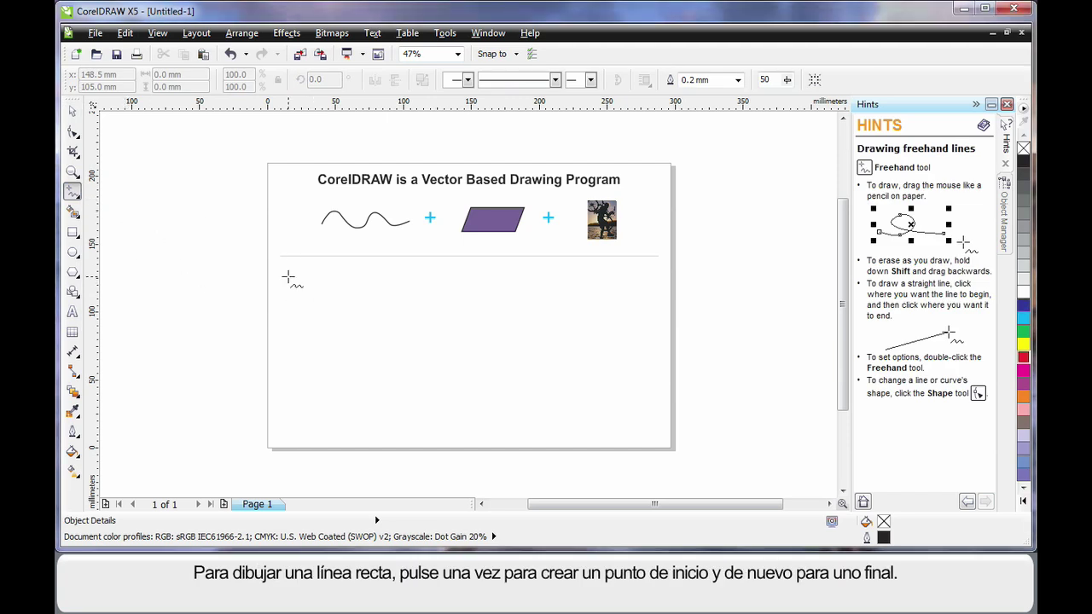
Draw a diagonal straight line across the page, then a two-wave freehand curve beneath it.
click(288, 277)
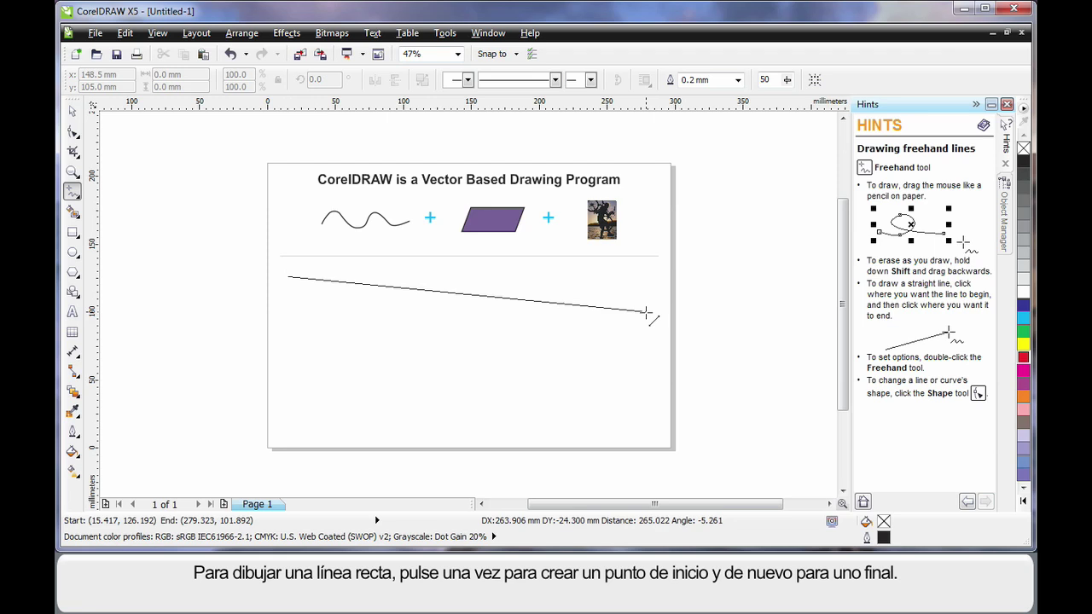
click(647, 314)
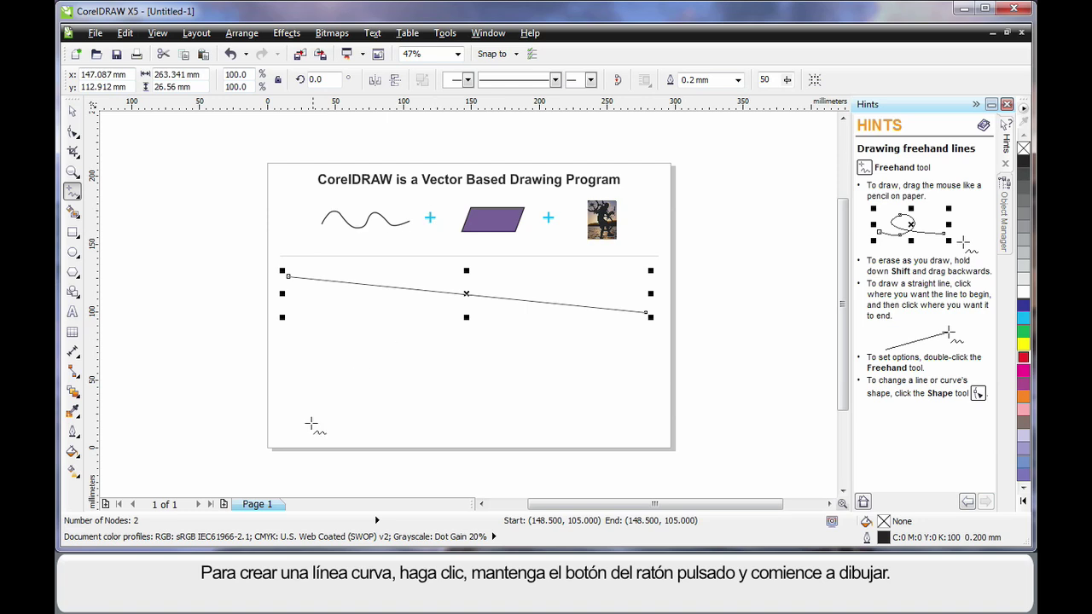
drag(278, 429, 290, 397)
mouse_move(366, 335)
mouse_down()
mouse_move(390, 394)
mouse_move(436, 418)
mouse_move(463, 375)
mouse_move(499, 352)
mouse_move(601, 416)
mouse_move(629, 393)
mouse_up()
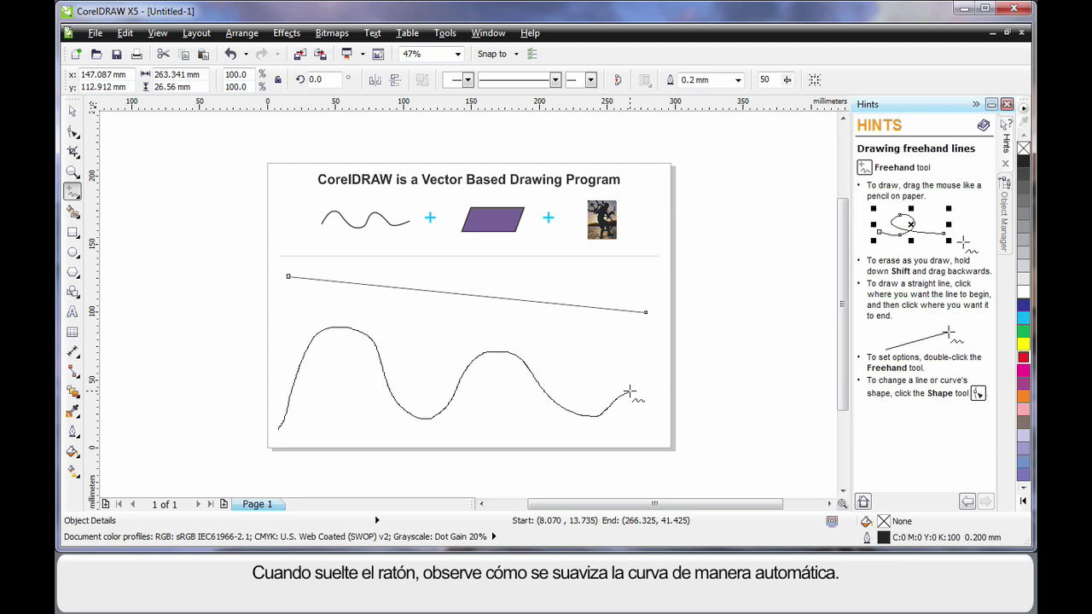
drag(629, 393, 629, 394)
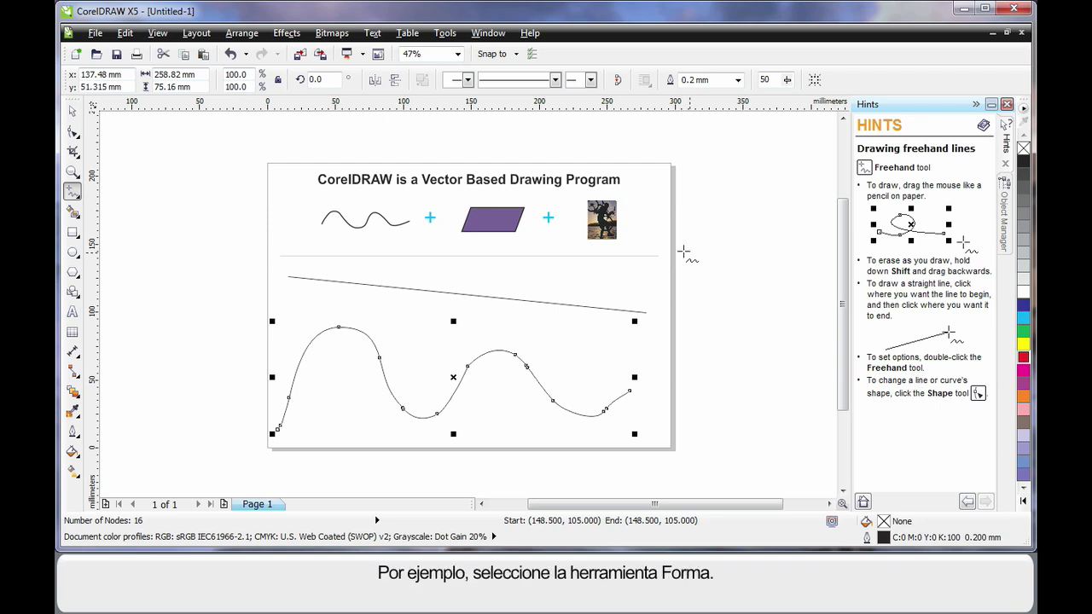
With the Shape tool, delete one node of the wavy curve and drag nodes and handles to reshape it.
click(74, 133)
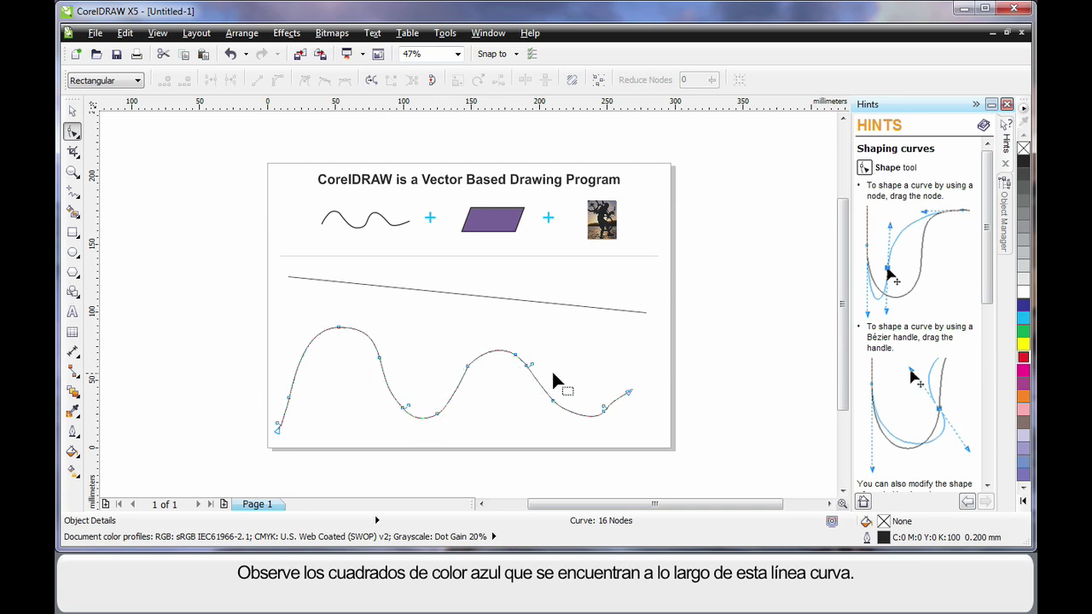
click(469, 366)
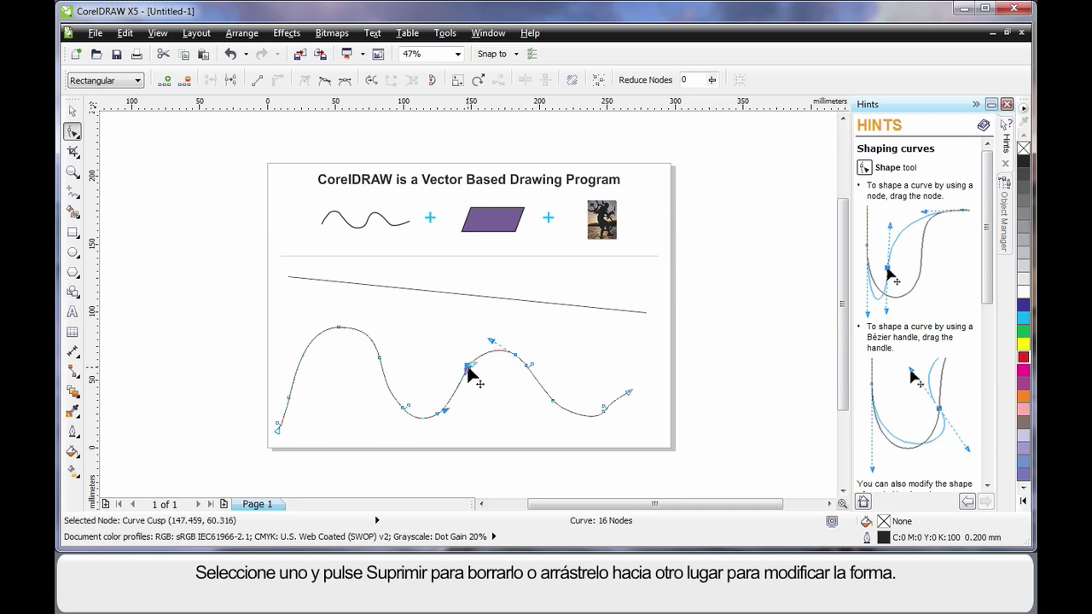
key(Delete)
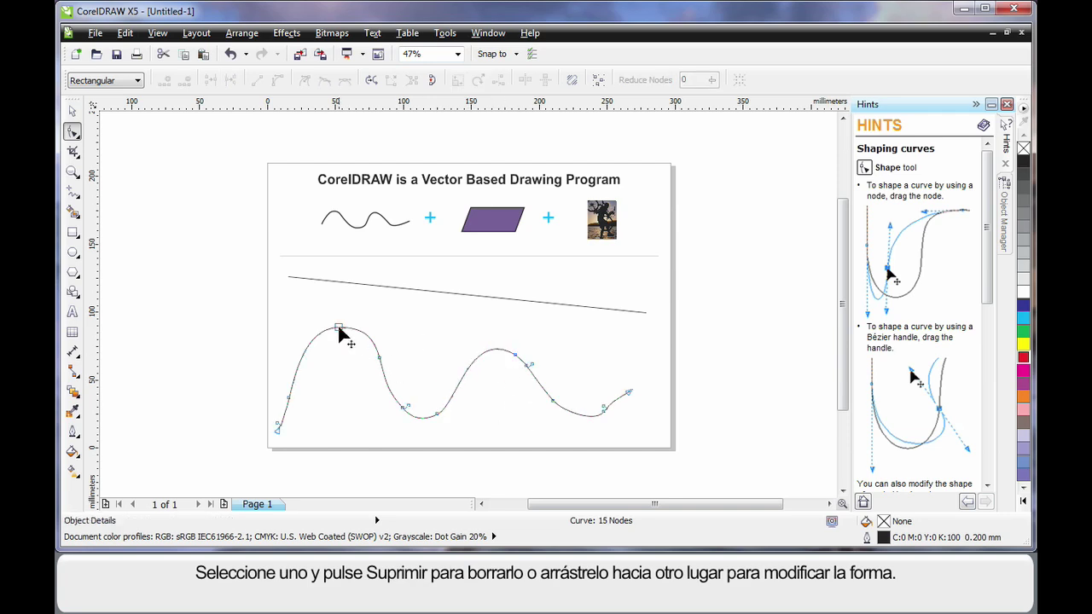
drag(338, 328, 298, 303)
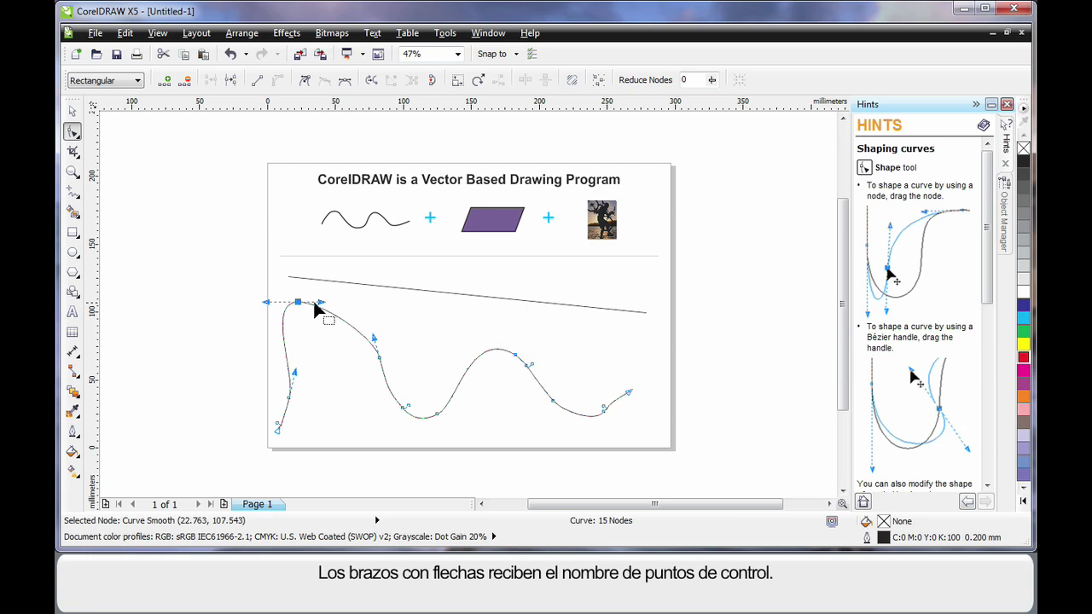
drag(322, 307, 470, 309)
drag(514, 357, 612, 338)
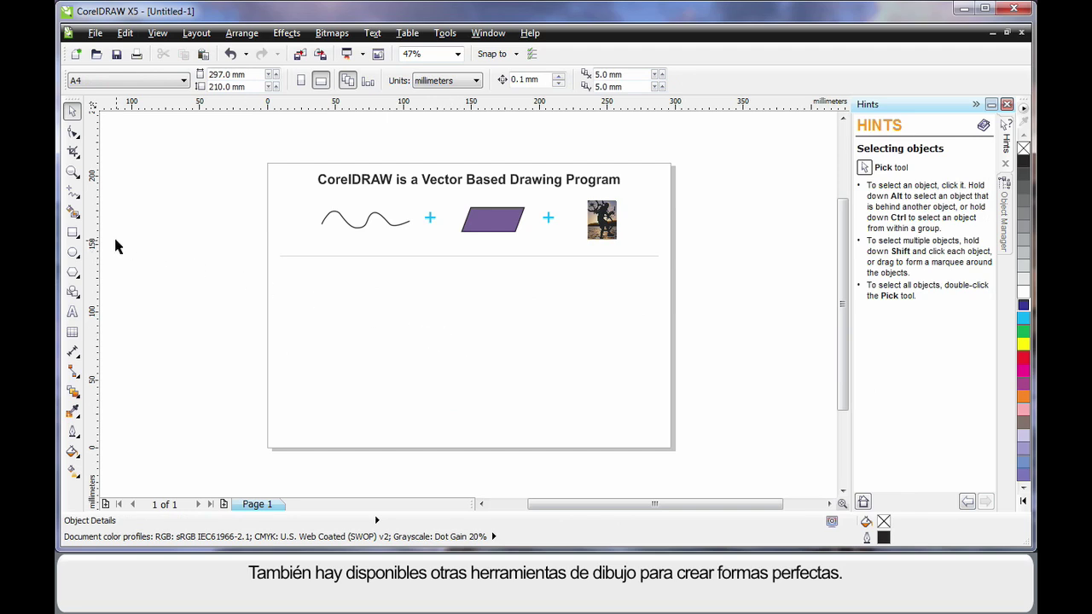
Draw an ellipse below the header, then move and stretch it to 207.96 × 80.246 mm.
click(72, 251)
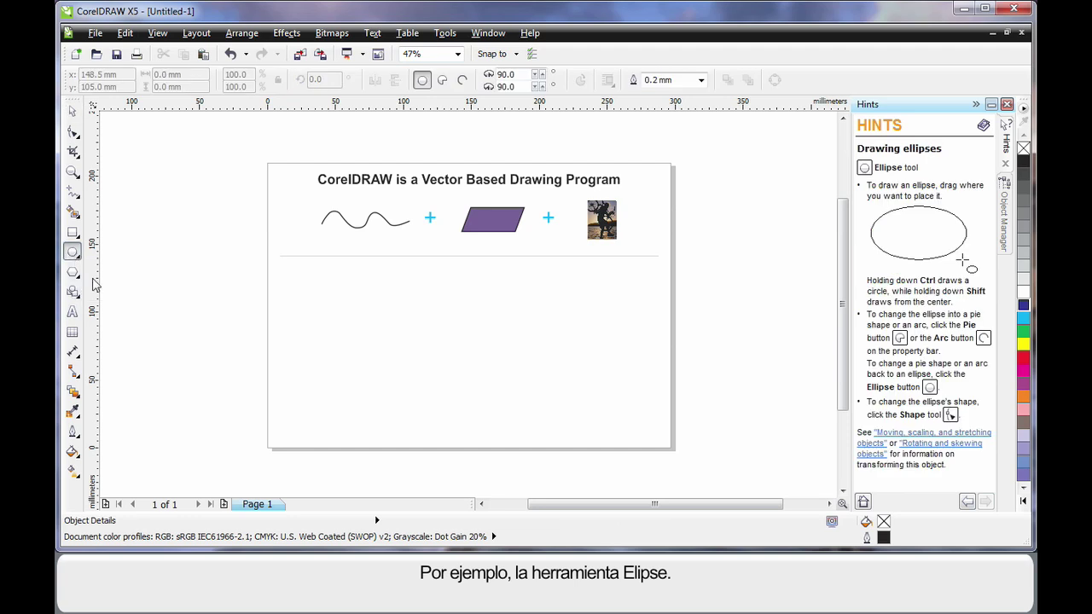
drag(372, 295, 582, 376)
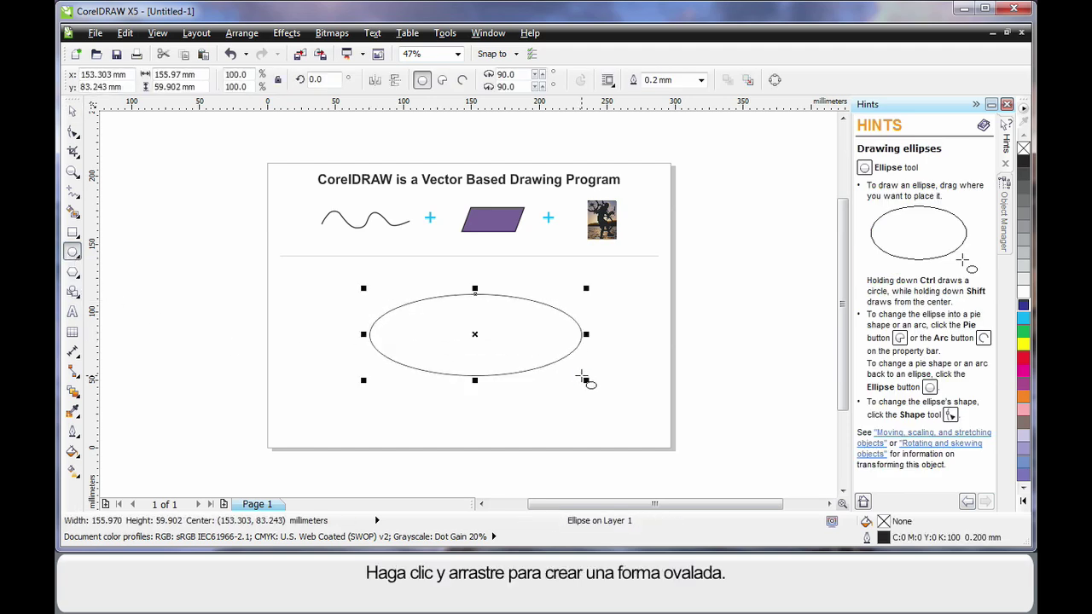
click(72, 113)
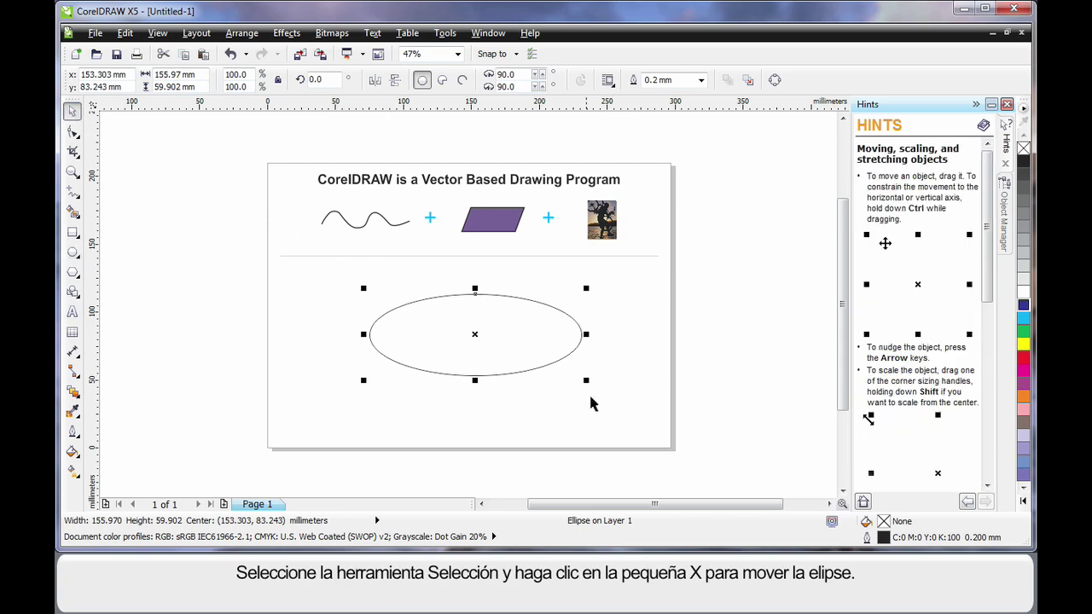
mouse_move(475, 335)
mouse_down()
mouse_move(407, 319)
mouse_move(482, 344)
mouse_up()
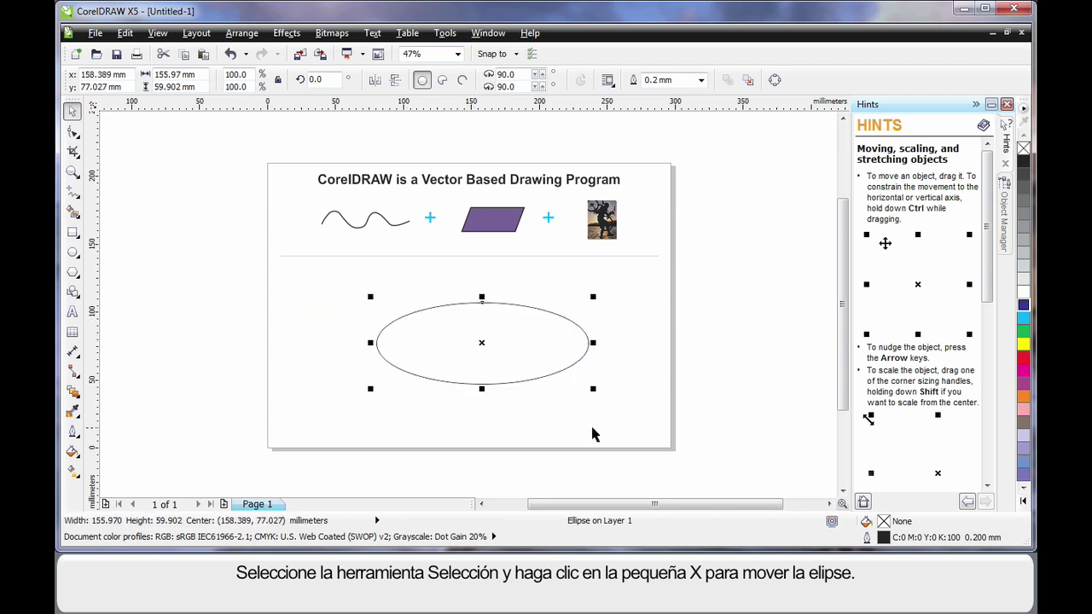
drag(593, 388, 629, 422)
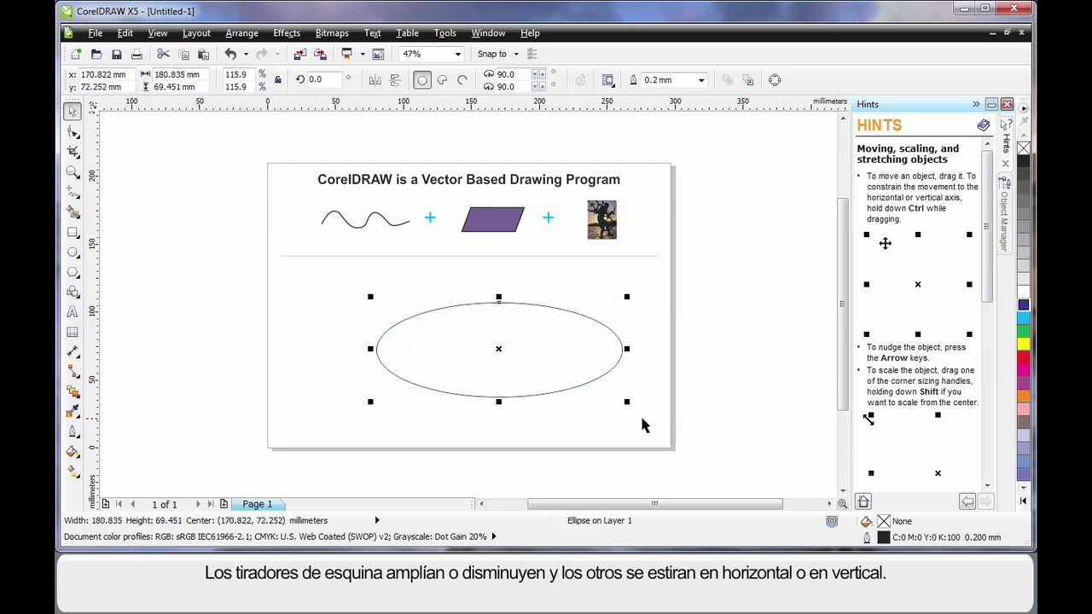
drag(627, 349, 663, 351)
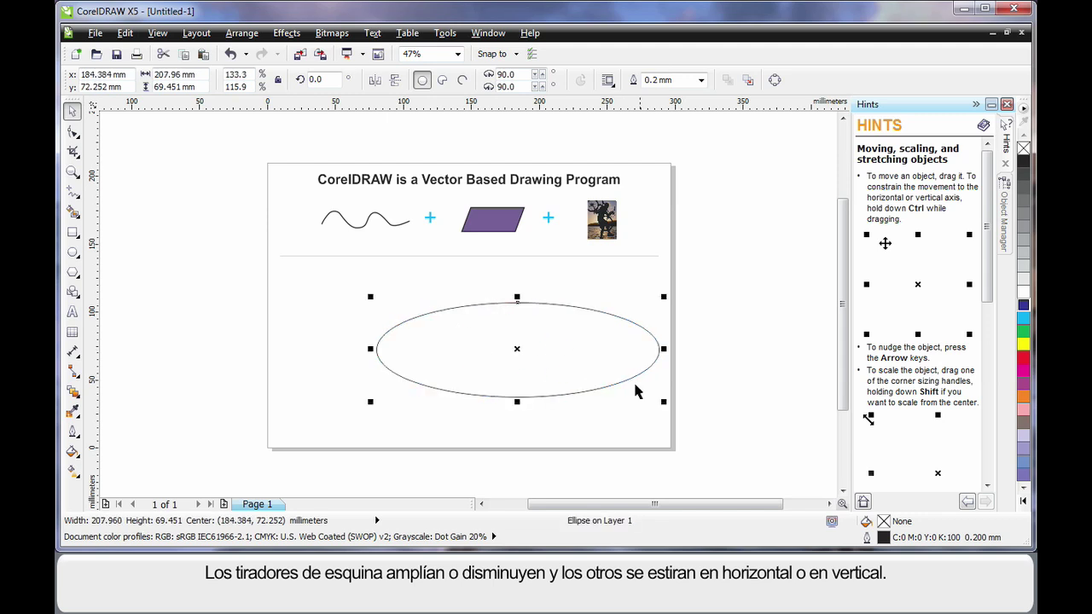
mouse_move(519, 402)
mouse_down()
mouse_move(518, 339)
mouse_move(519, 416)
mouse_up()
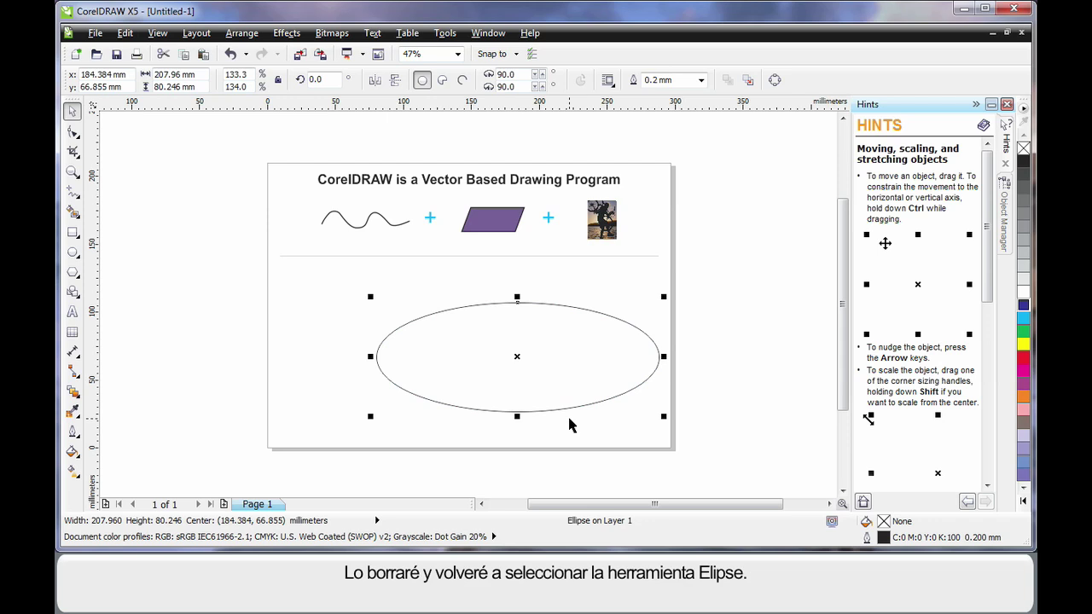
Delete the ellipse and draw a 113.022 × 113.022 mm perfect circle in its place.
key(Delete)
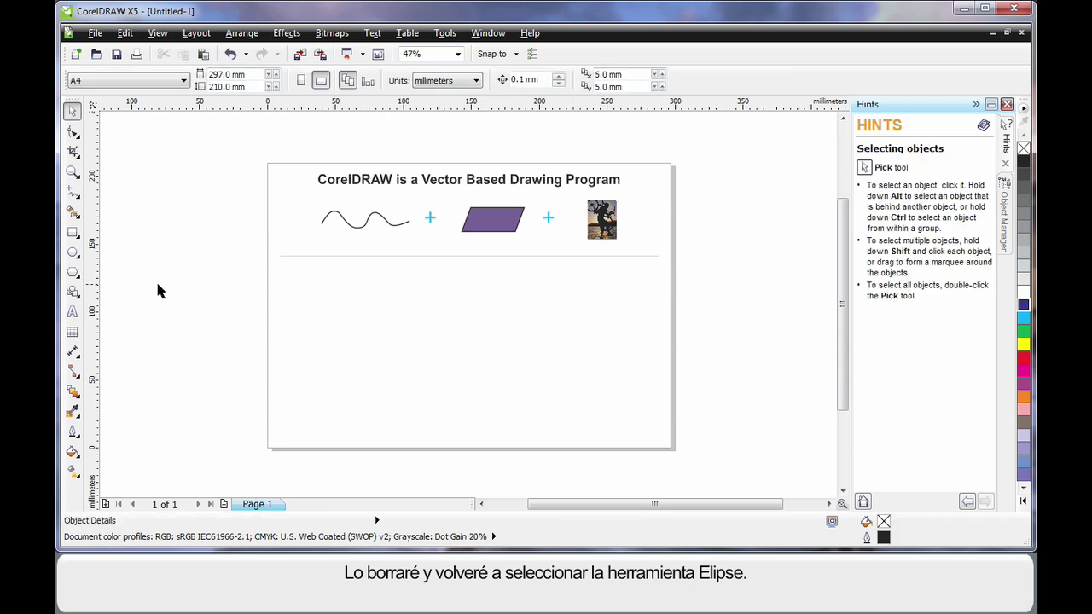
click(72, 252)
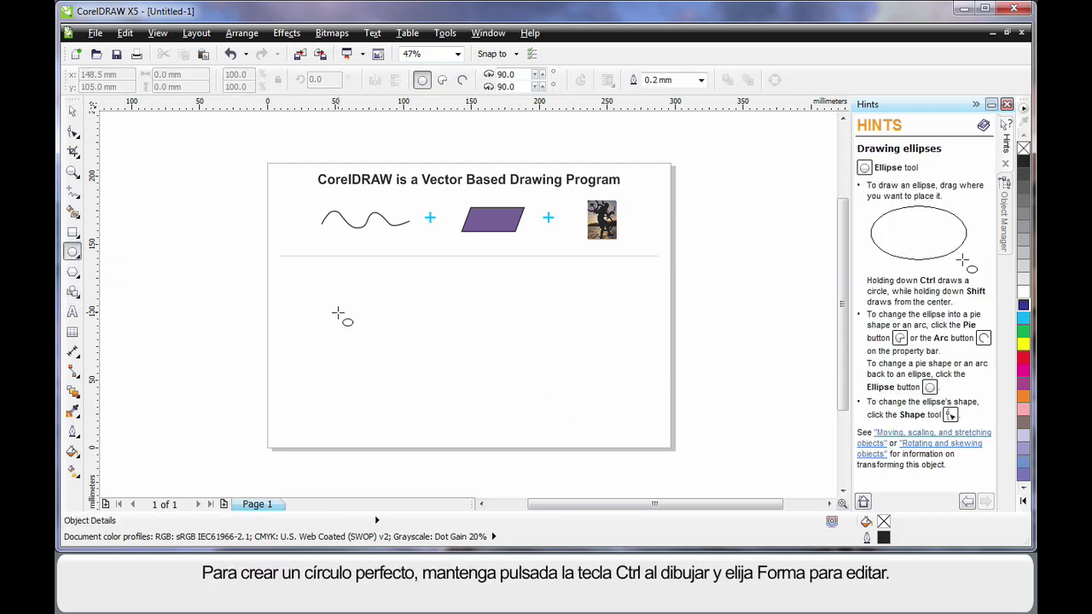
drag(316, 278, 469, 413)
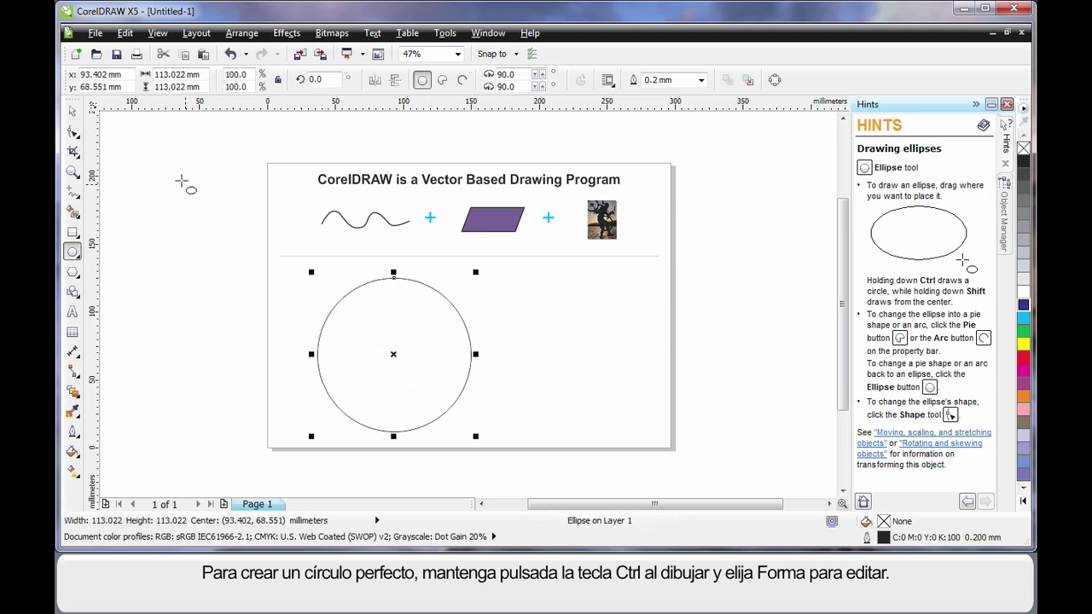
click(73, 134)
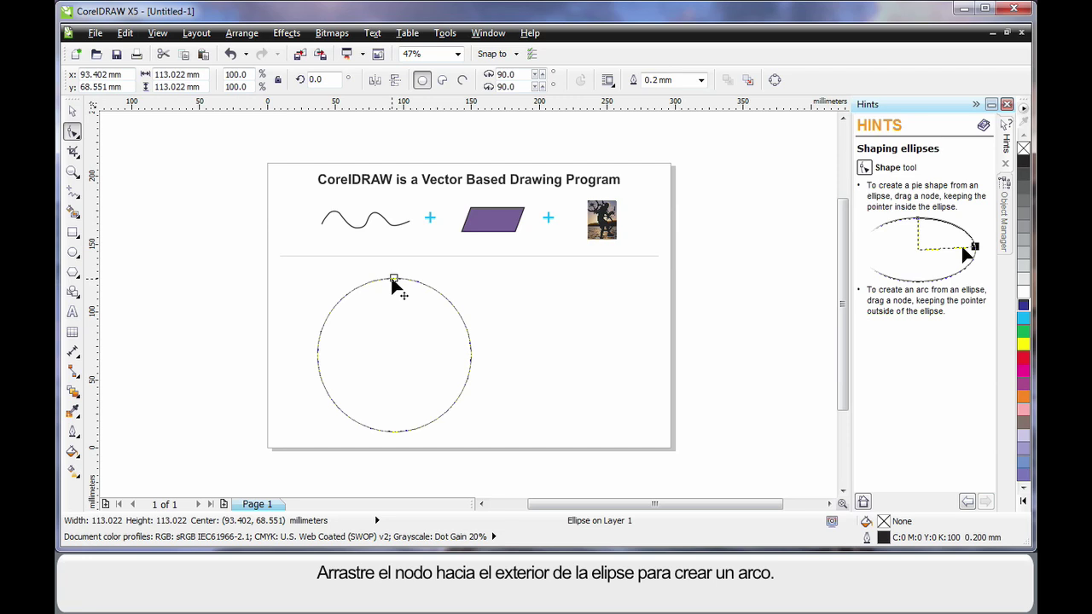
Drag the circle's node to form a pie from 24.677° to 331.699° (307.022° total).
drag(392, 280, 523, 426)
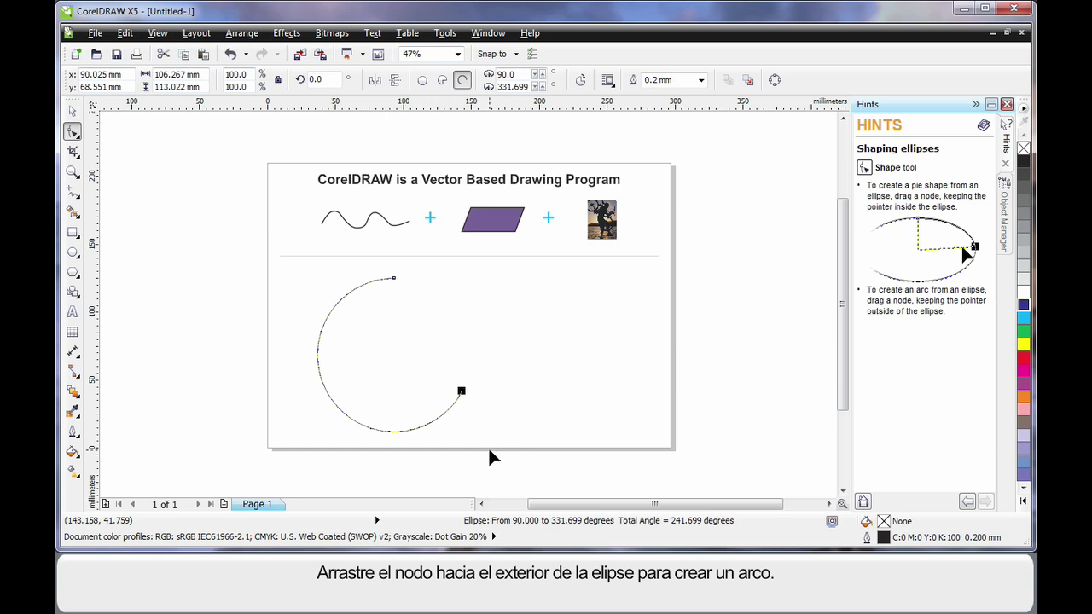
drag(393, 278, 464, 323)
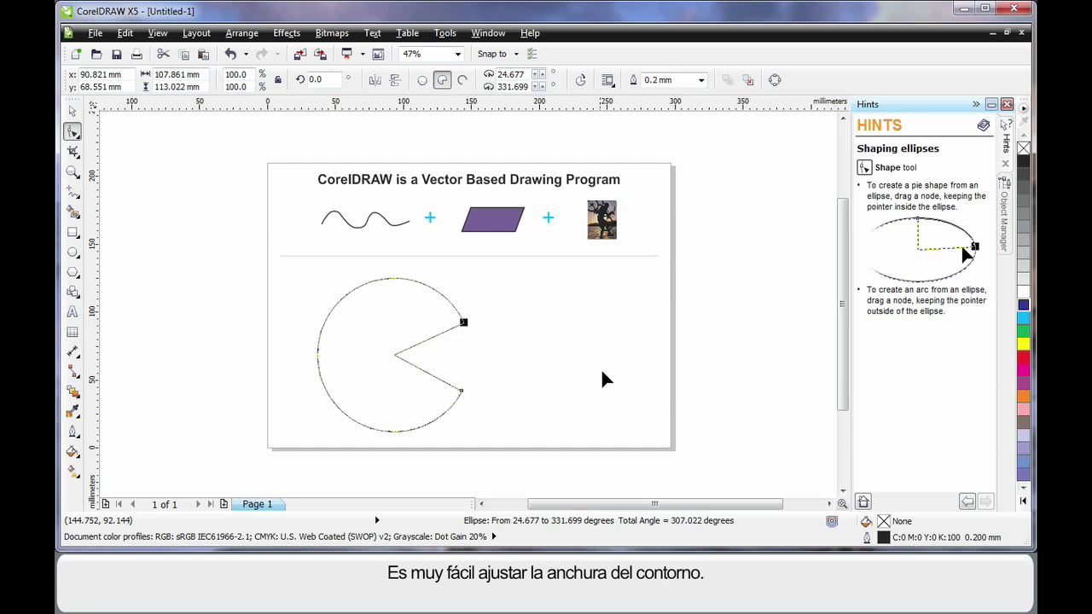
Give the pie shape a 2.5 mm outline width, a cyan fill and a red outline colour.
click(700, 80)
click(679, 195)
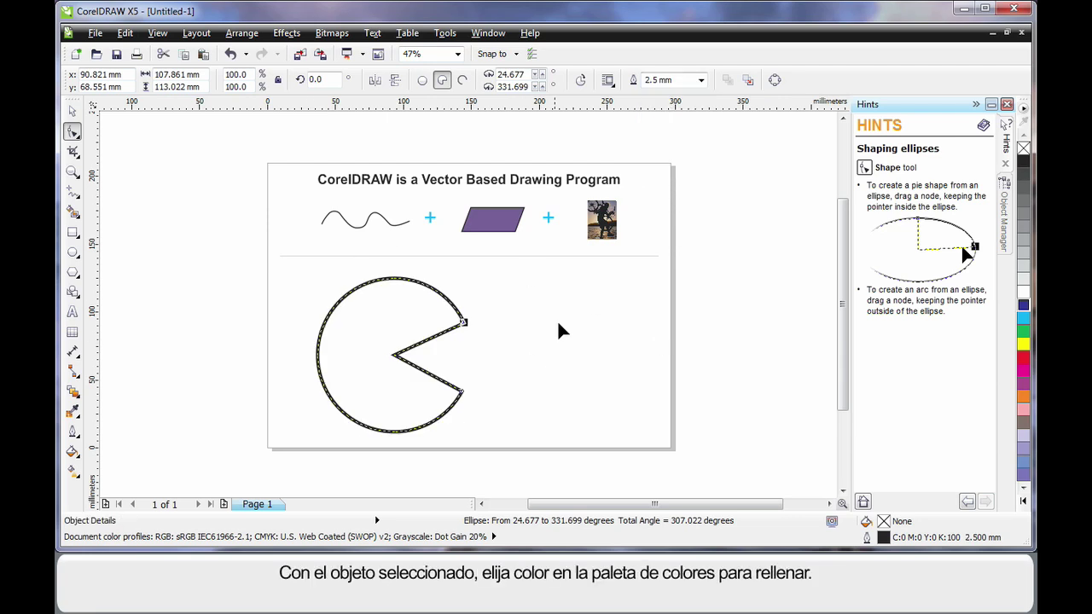
click(1024, 321)
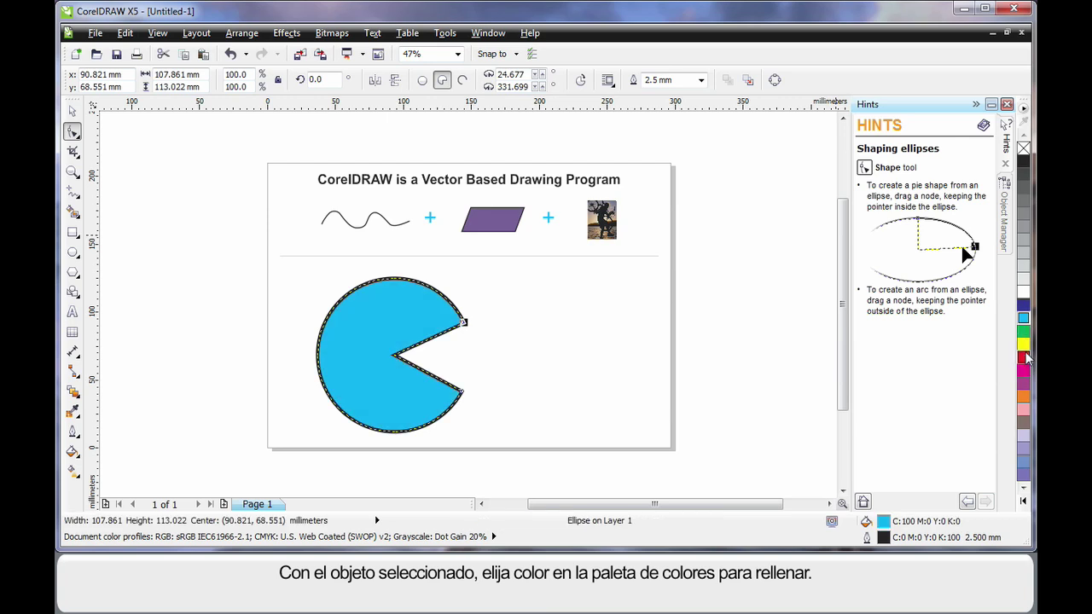
right_click(1024, 358)
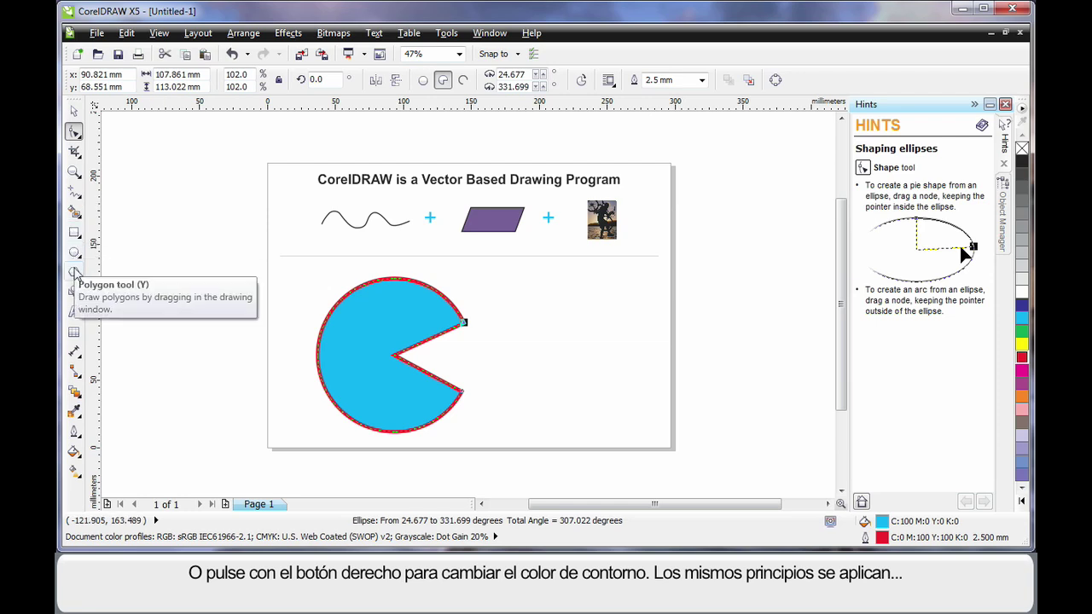
click(74, 232)
click(74, 273)
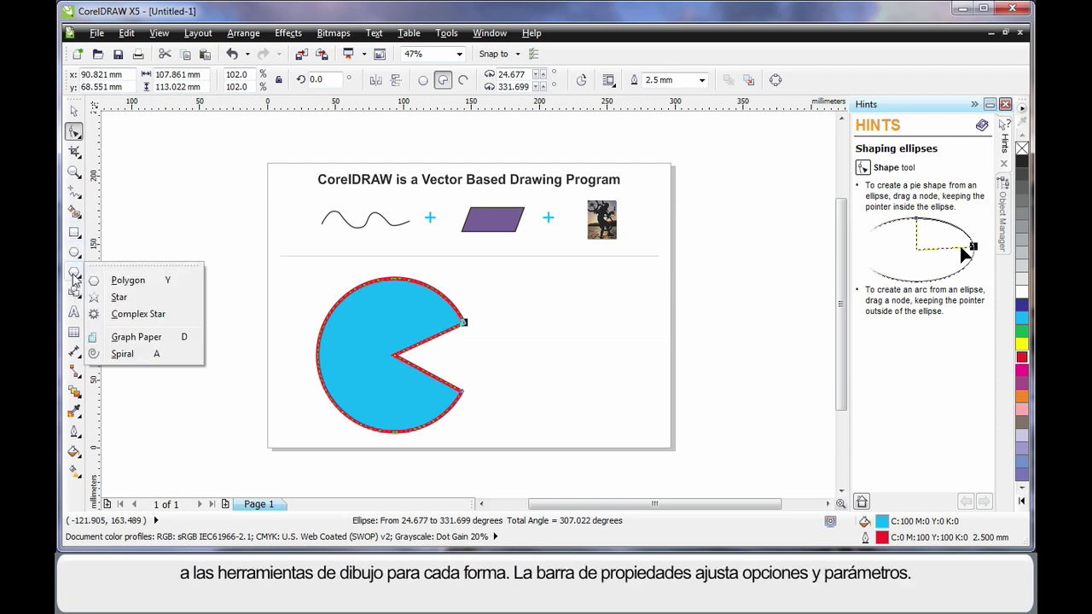
click(83, 281)
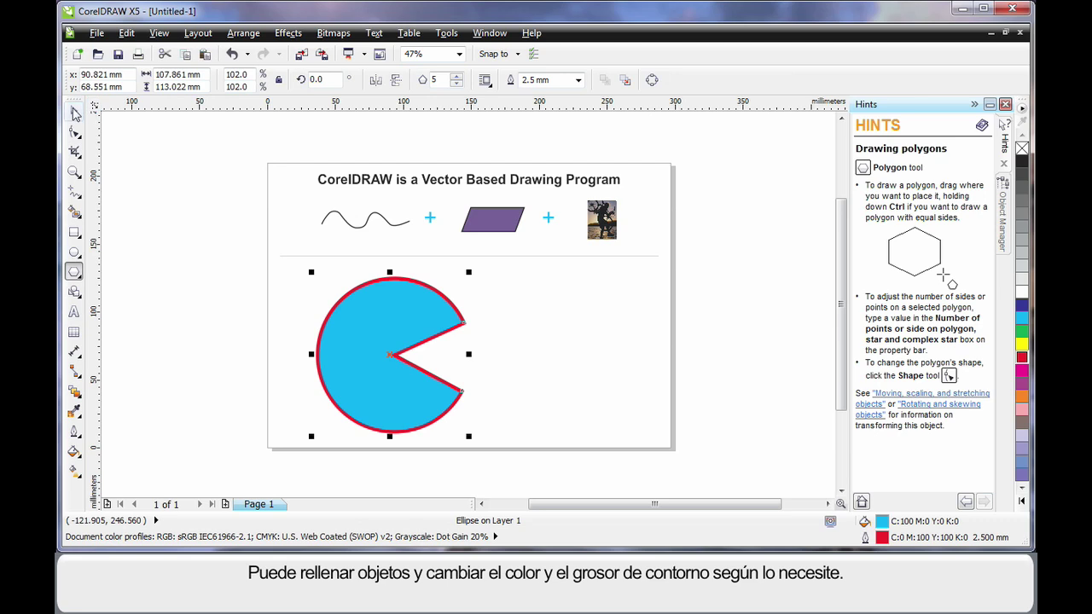
click(75, 114)
click(176, 209)
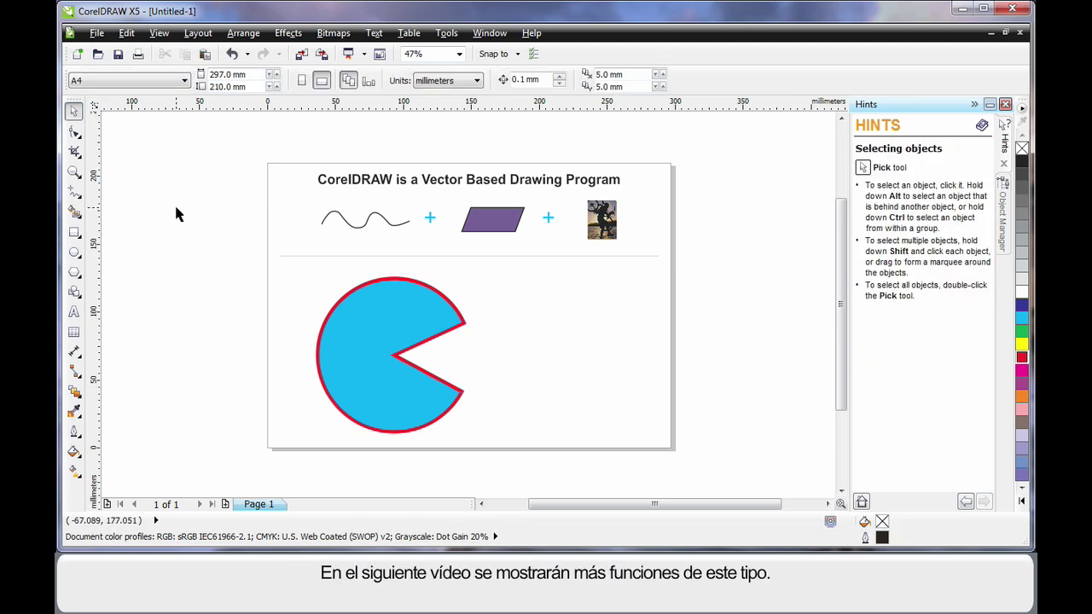